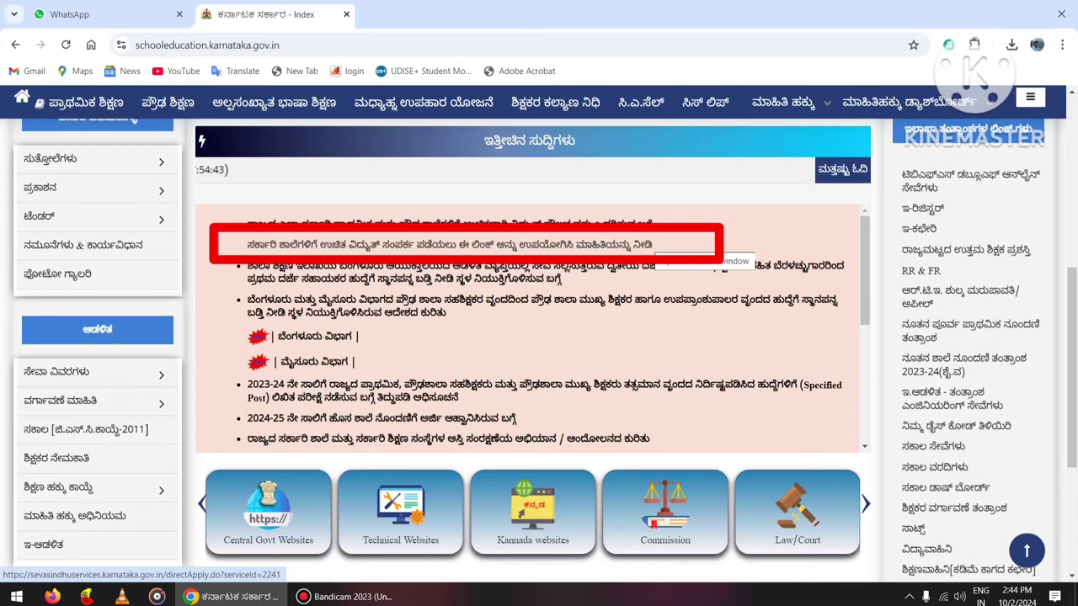
Follow the free electricity news link to open the Seva Sindhu free-power application form.
click(653, 246)
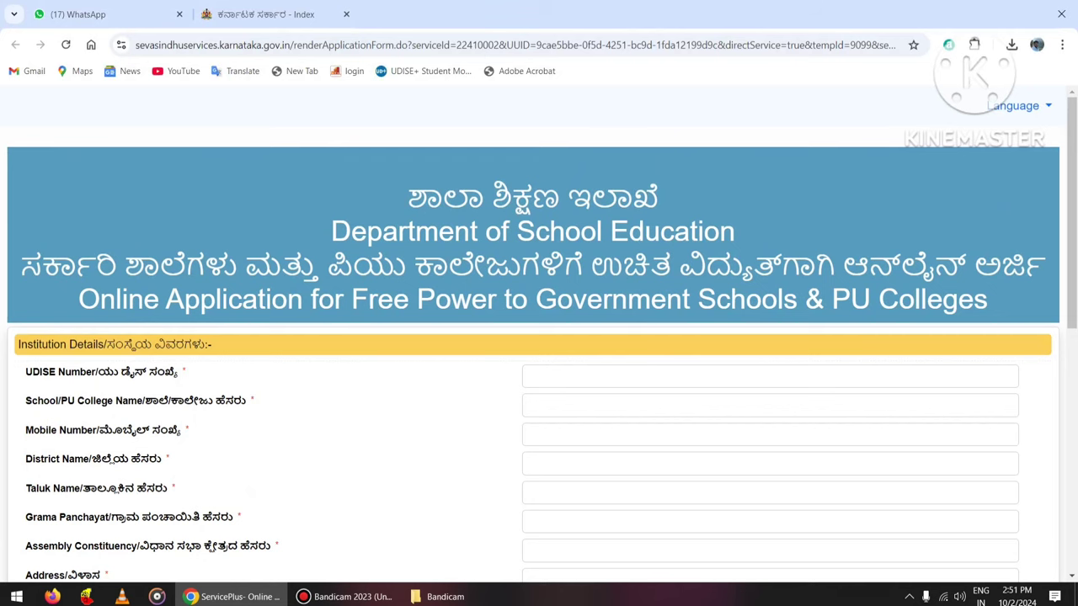
scroll(538, 337, down, 3)
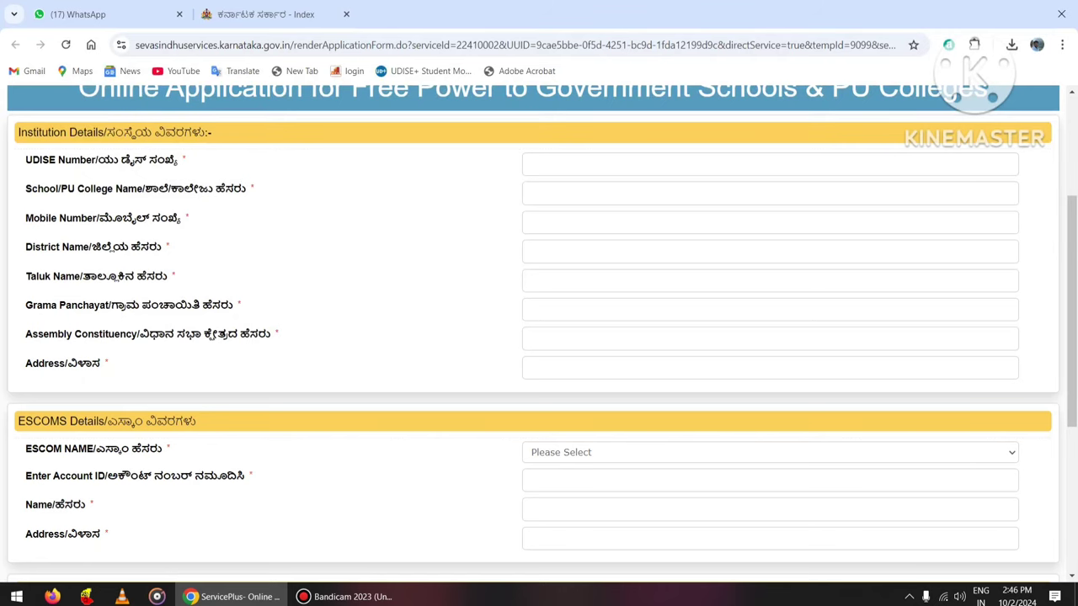
scroll(539, 333, down, 3)
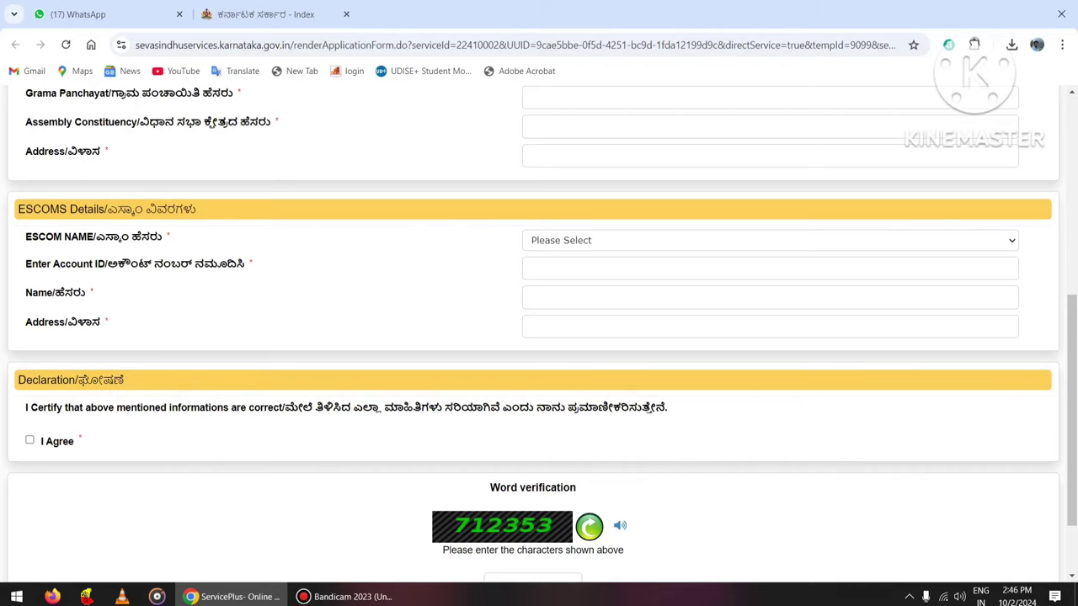
click(769, 240)
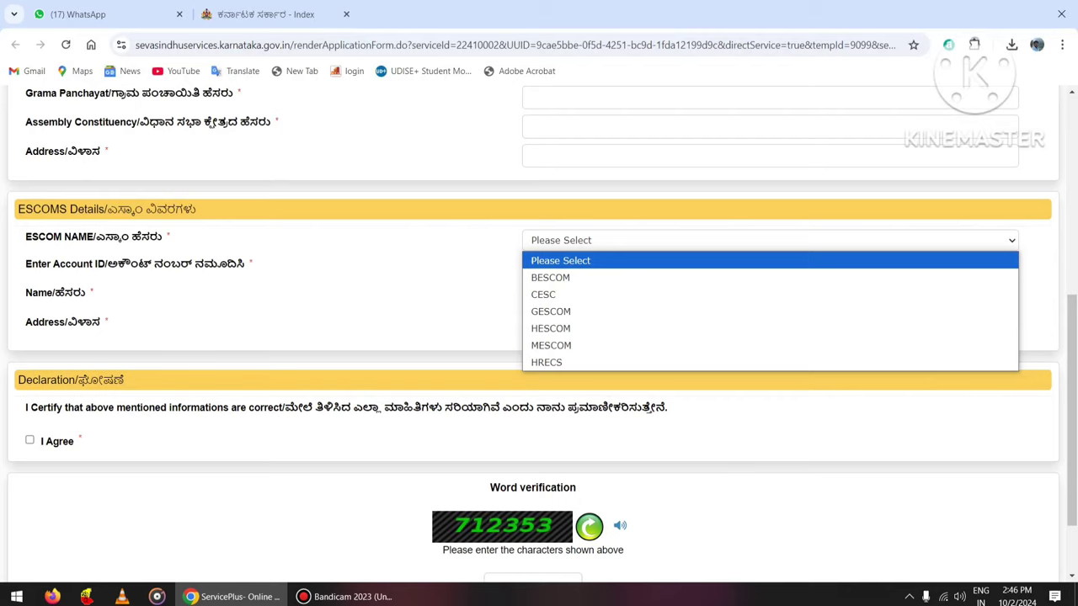
key(Down)
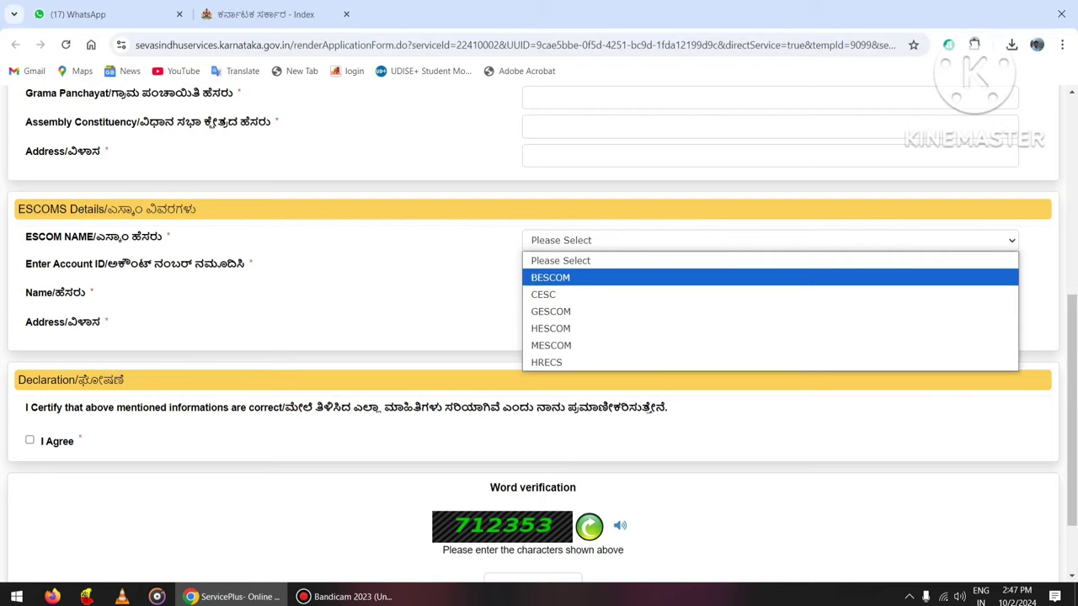
key(Down)
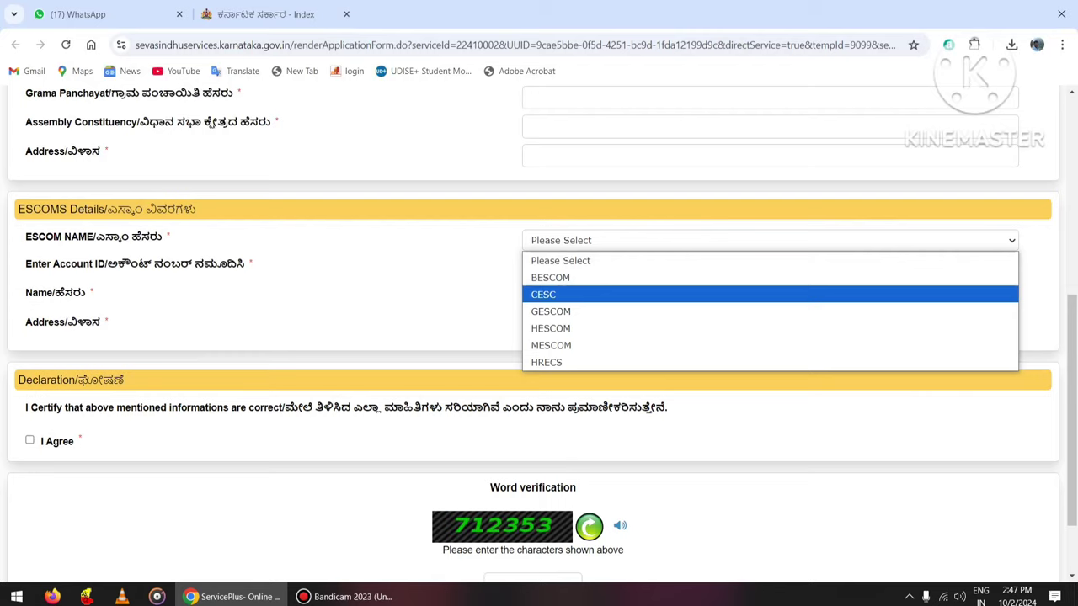
key(Down)
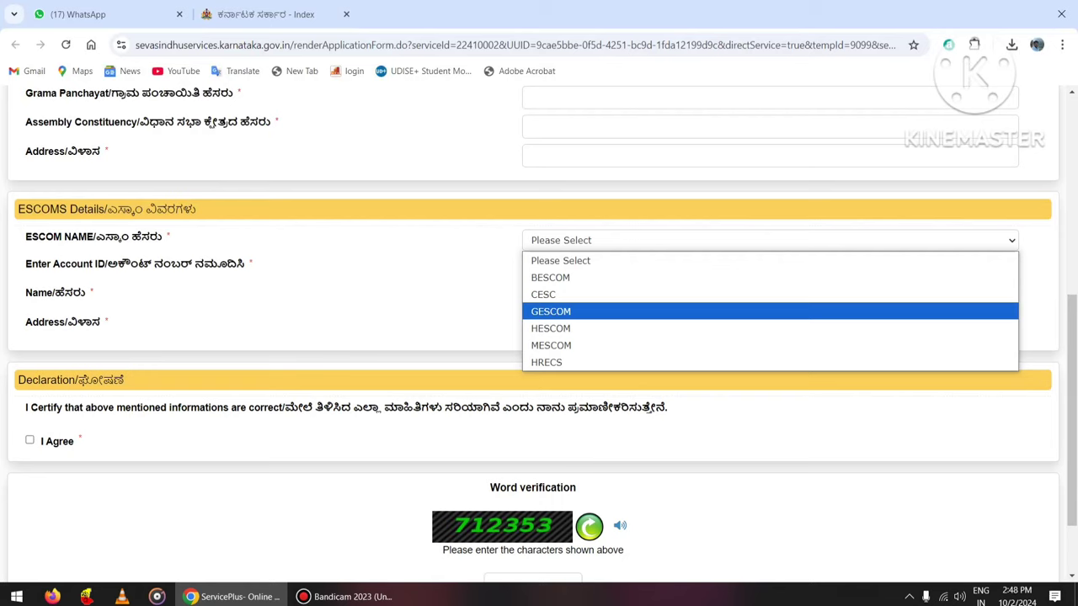
key(Down)
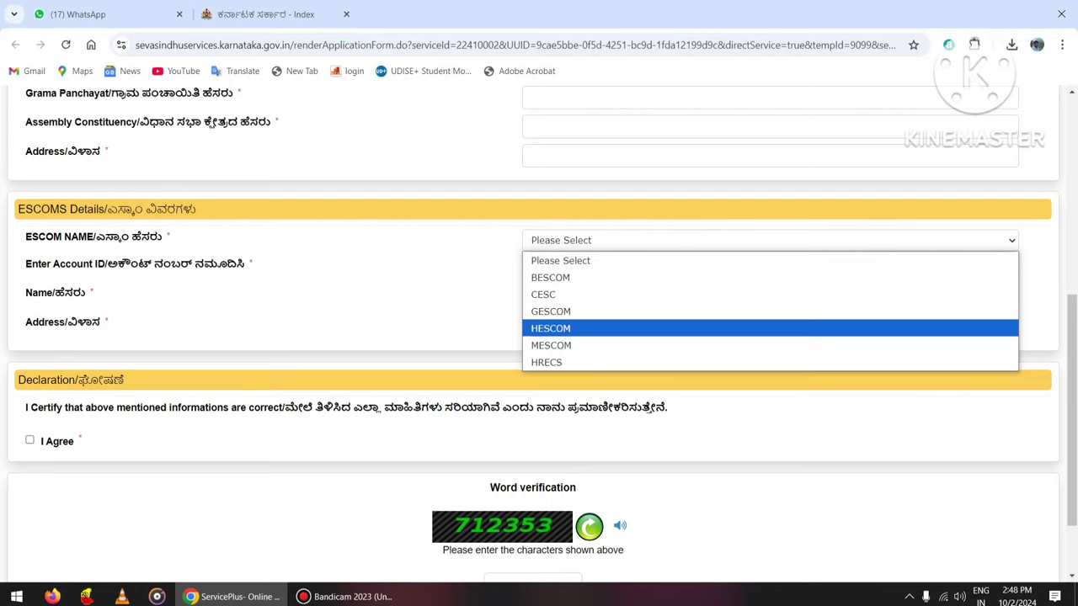
key(Down)
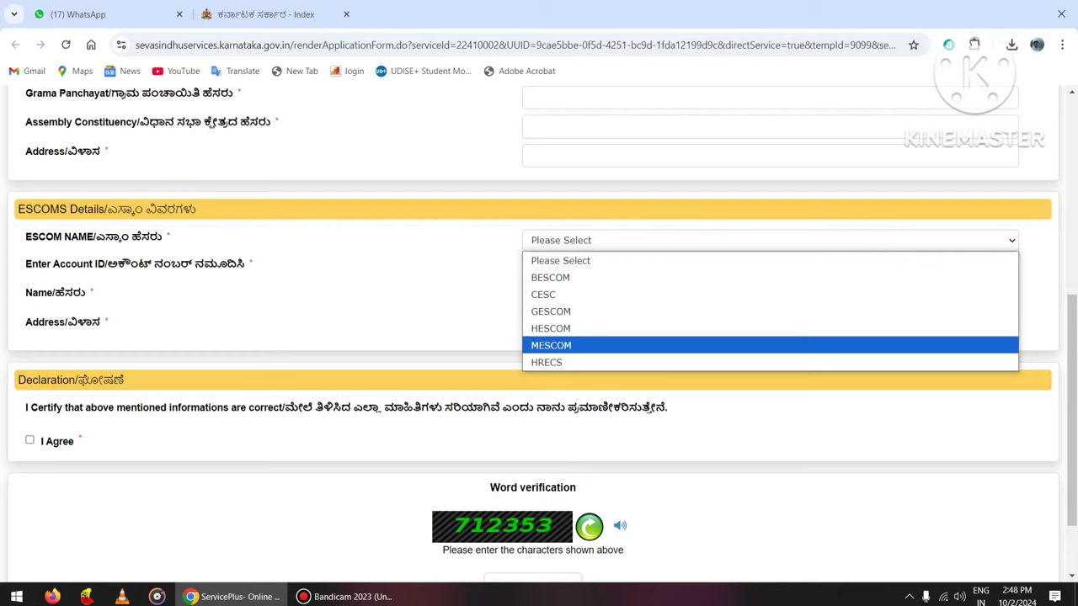
key(Down)
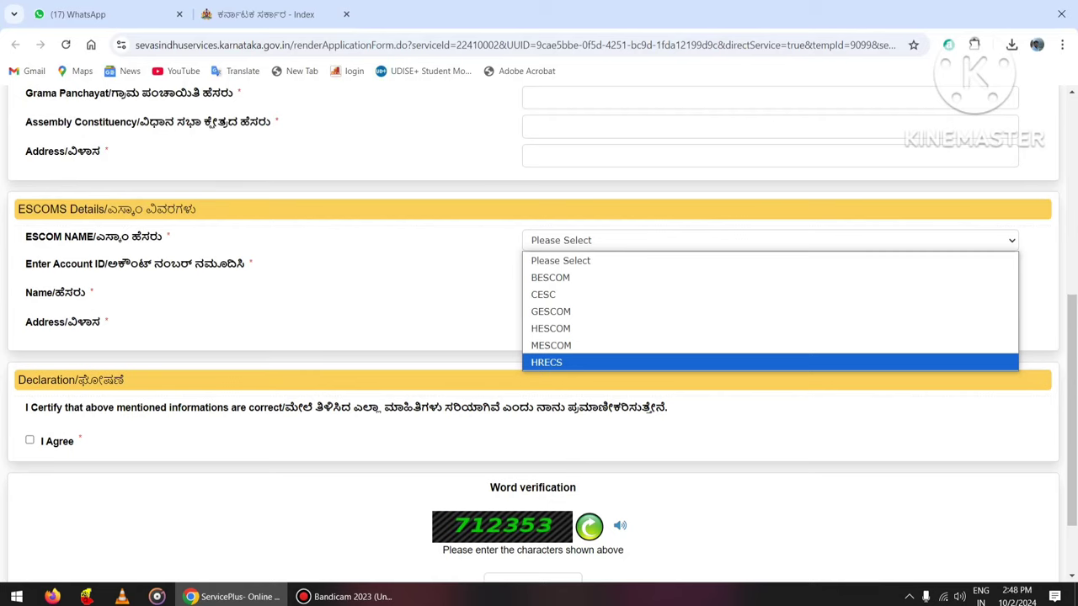
key(Up)
key(Up)
key(Up)
key(Up)
key(Up)
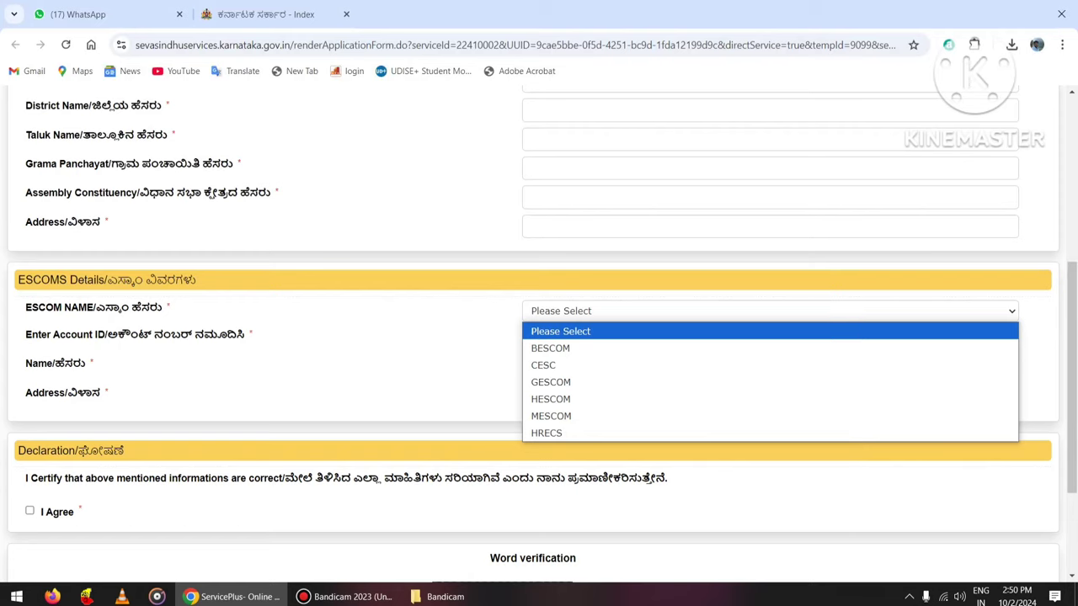
Enter the school's UDISE number so the institution details auto-fill and an OTP is requested.
scroll(539, 337, down, 1)
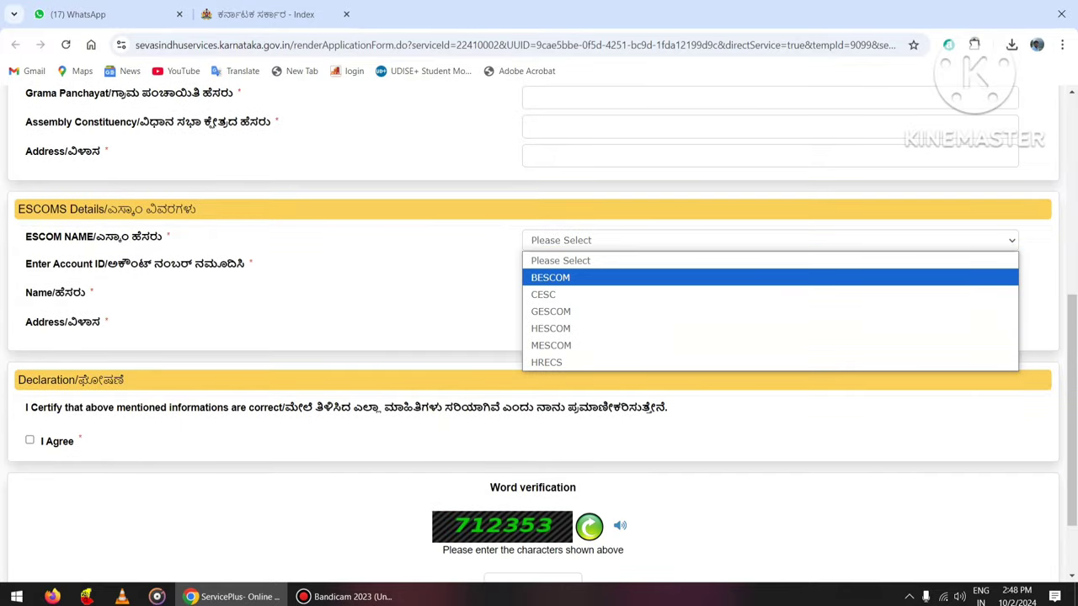
key(Escape)
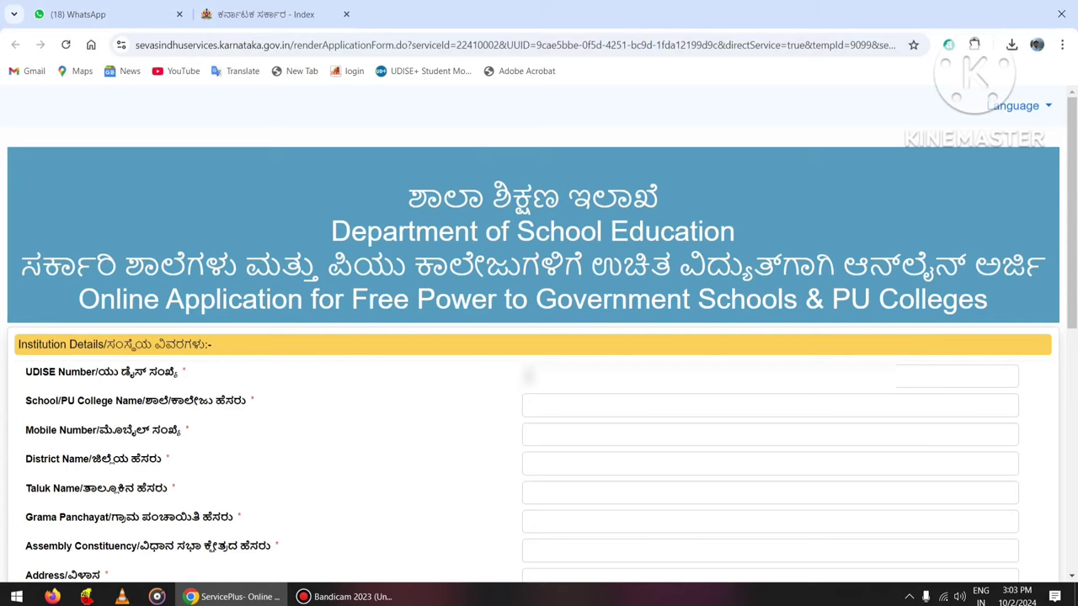
text(290510201)
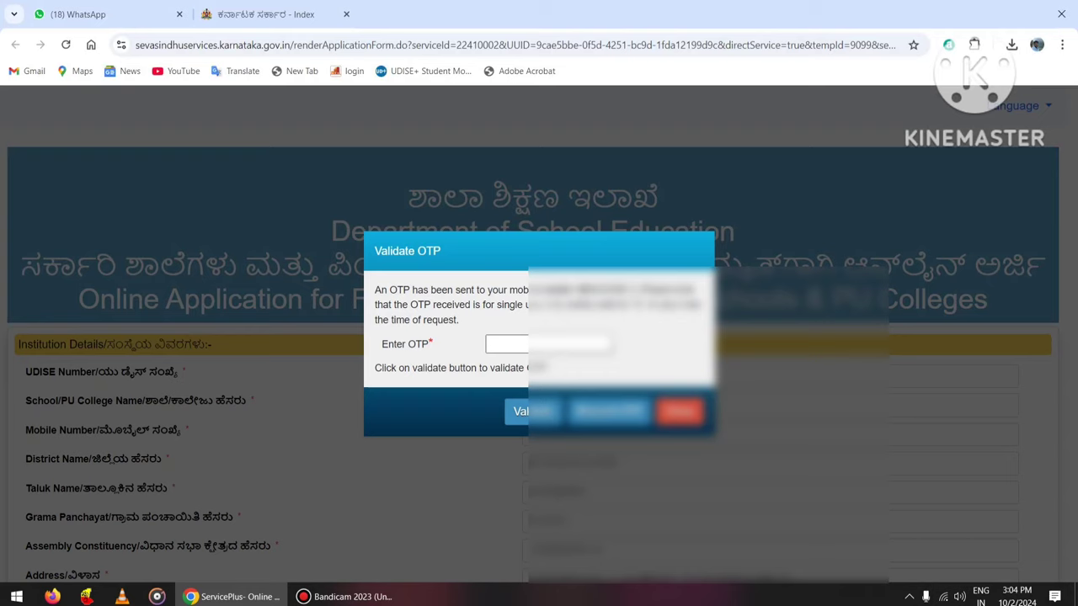
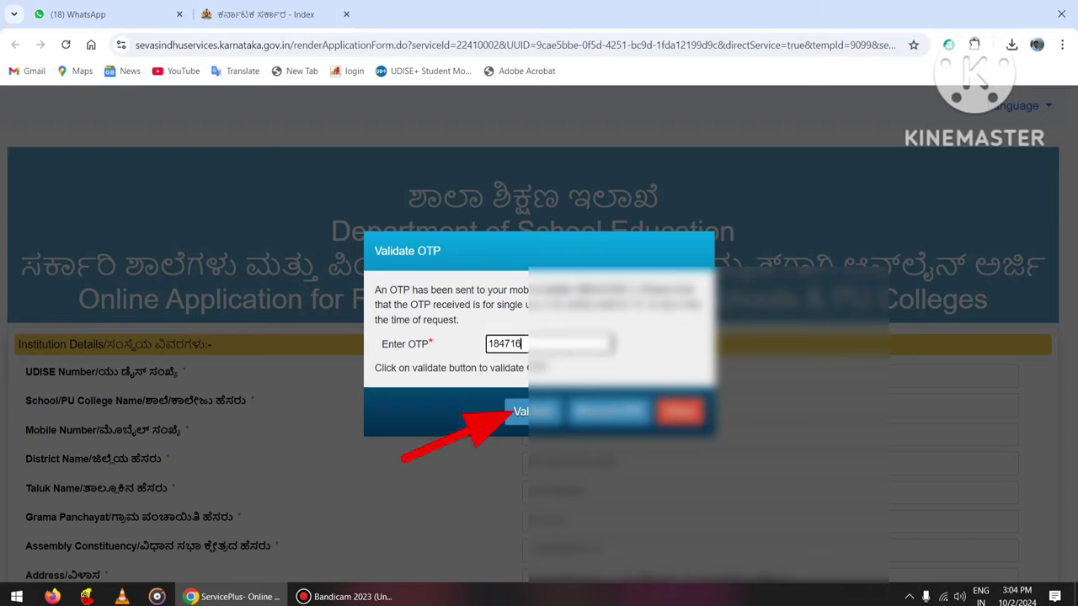
Validate the OTP received on the registered mobile and dismiss the Verified alert.
click(531, 411)
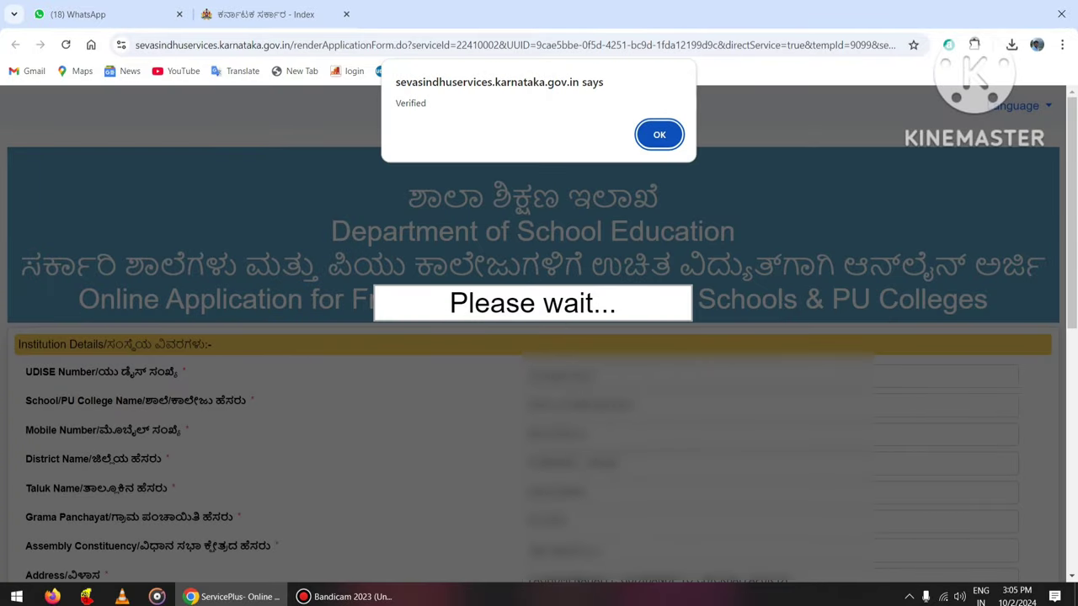
drag(395, 103, 427, 103)
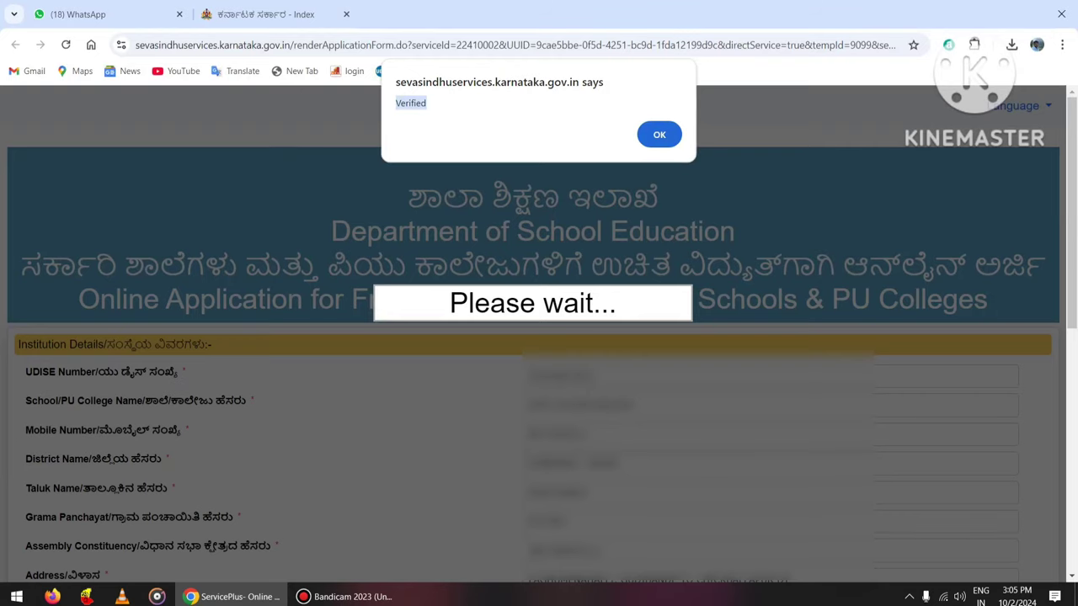
key(Return)
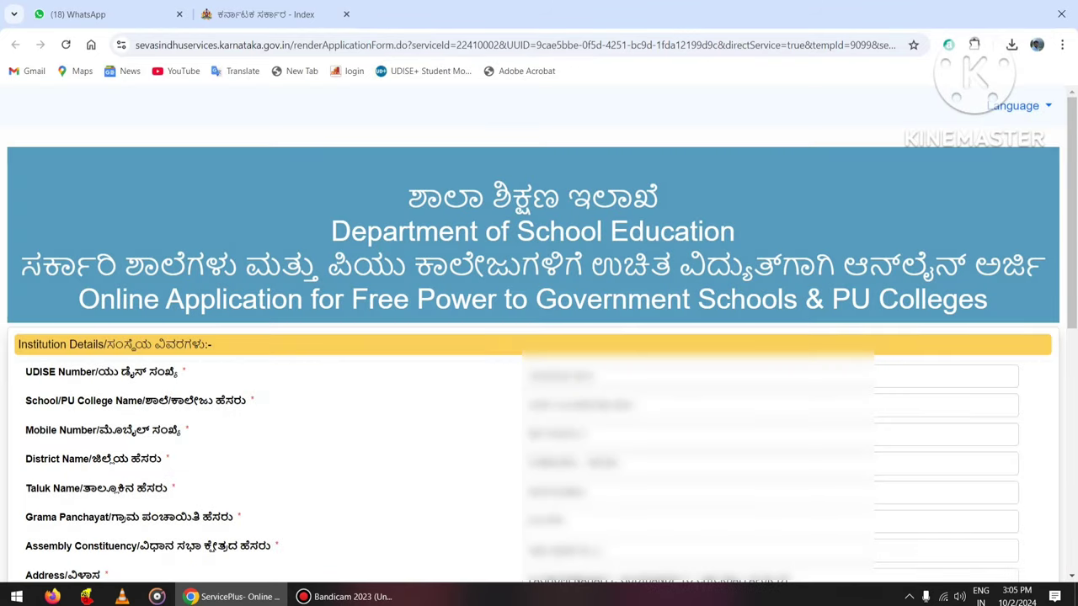
Choose BESCOM from the ESCOM NAME dropdown list.
scroll(539, 337, down, 3)
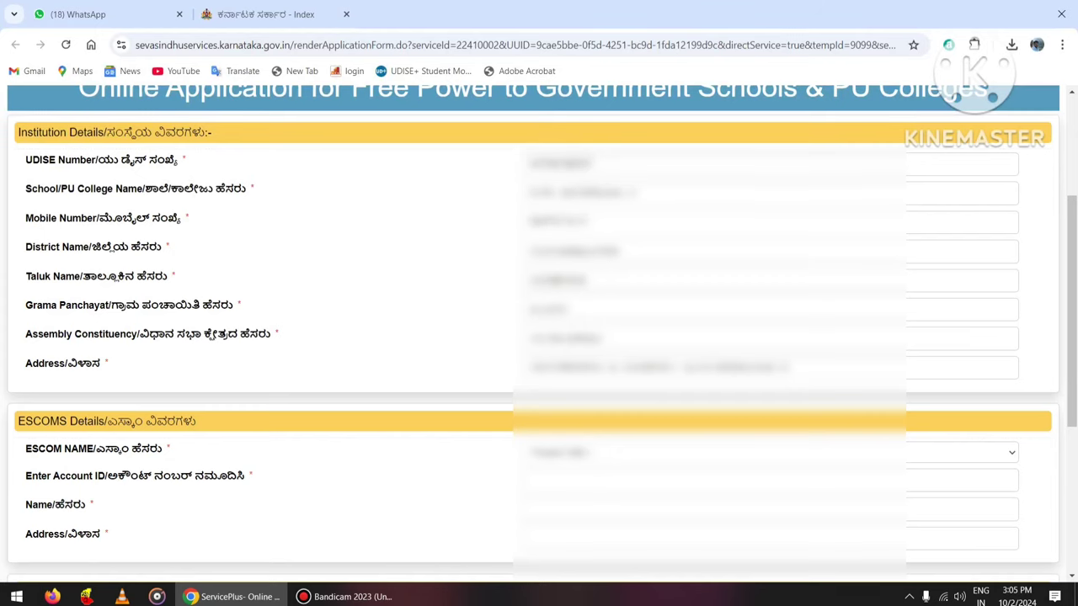
scroll(539, 337, down, 4)
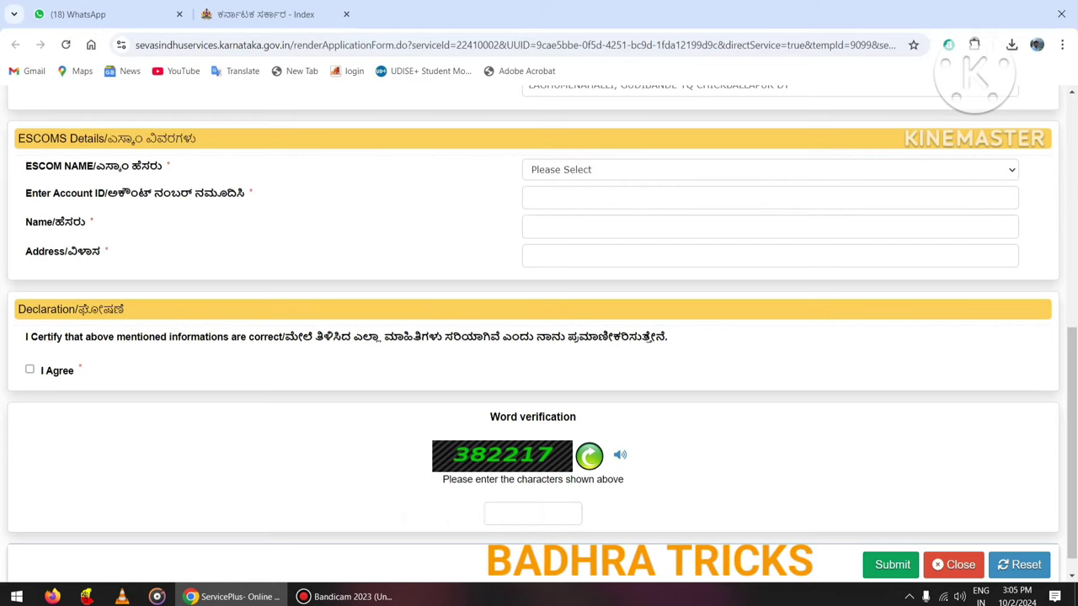
click(770, 169)
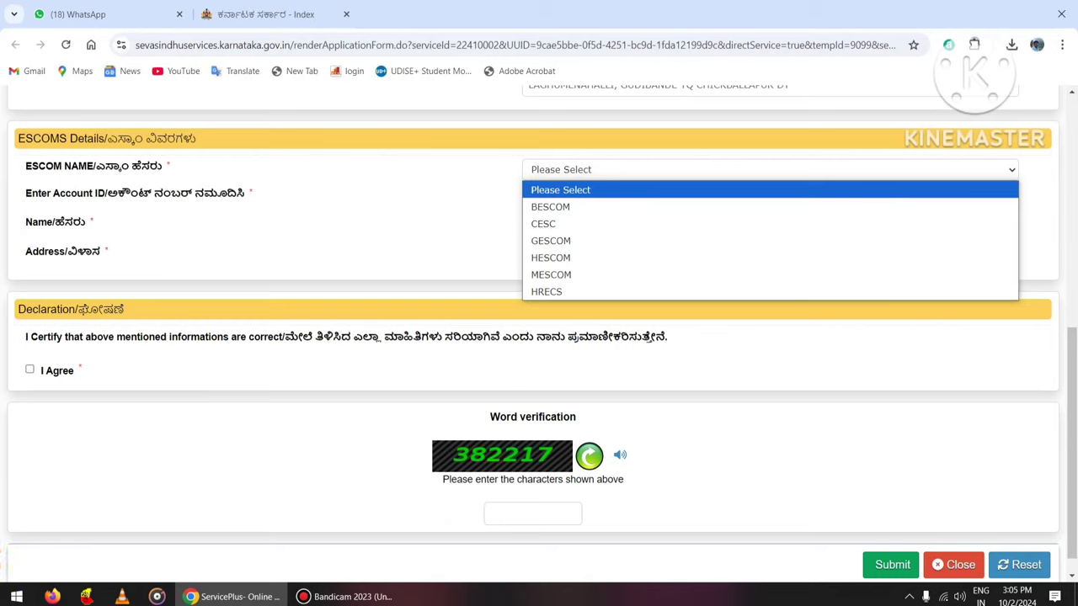
key(Down)
key(Down)
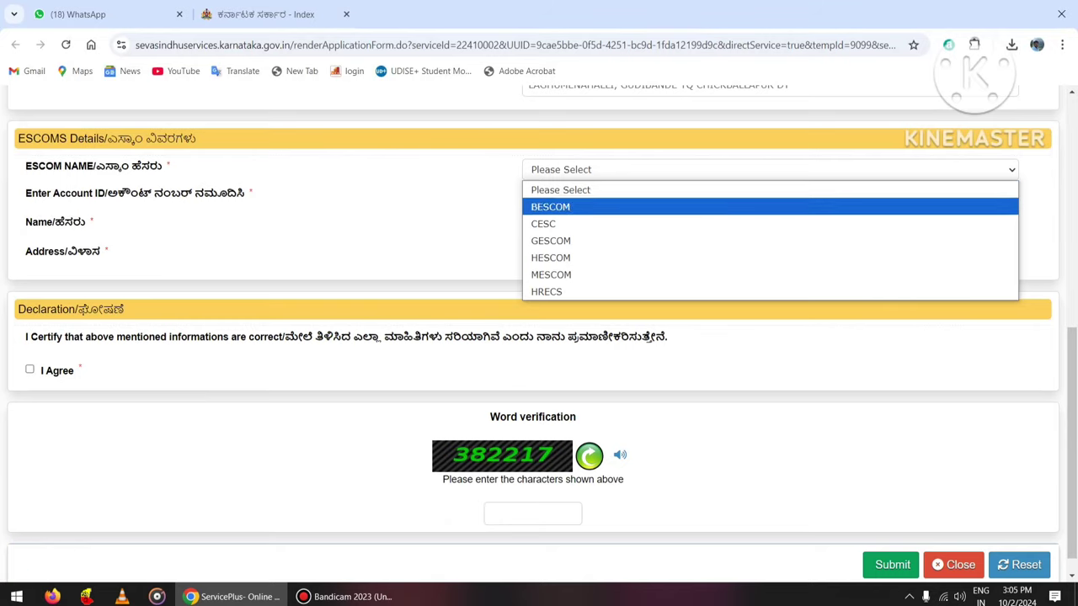
key(Down)
key(Down)
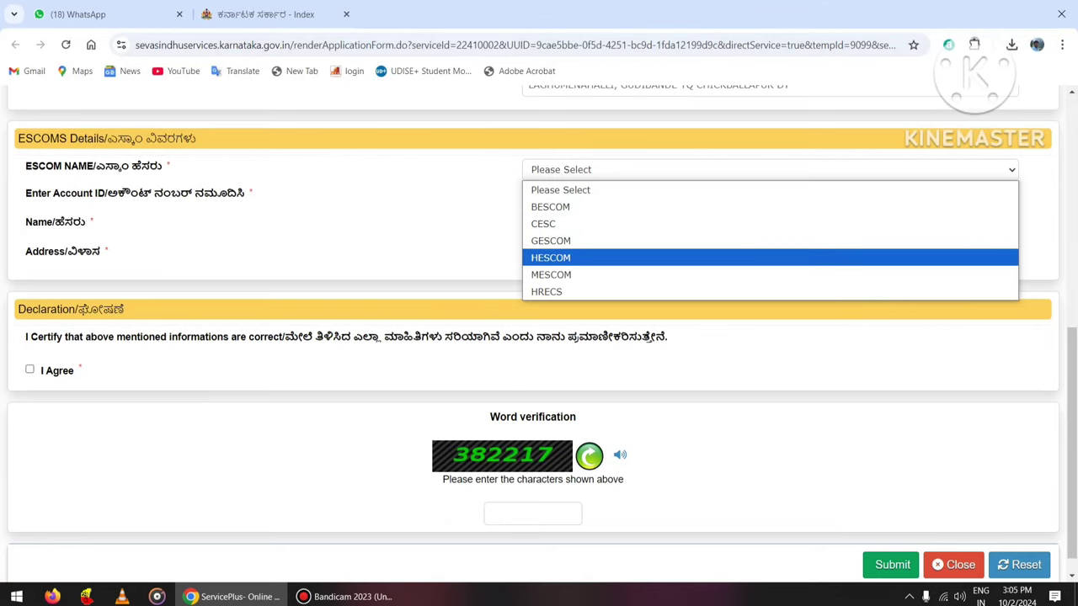
key(Down)
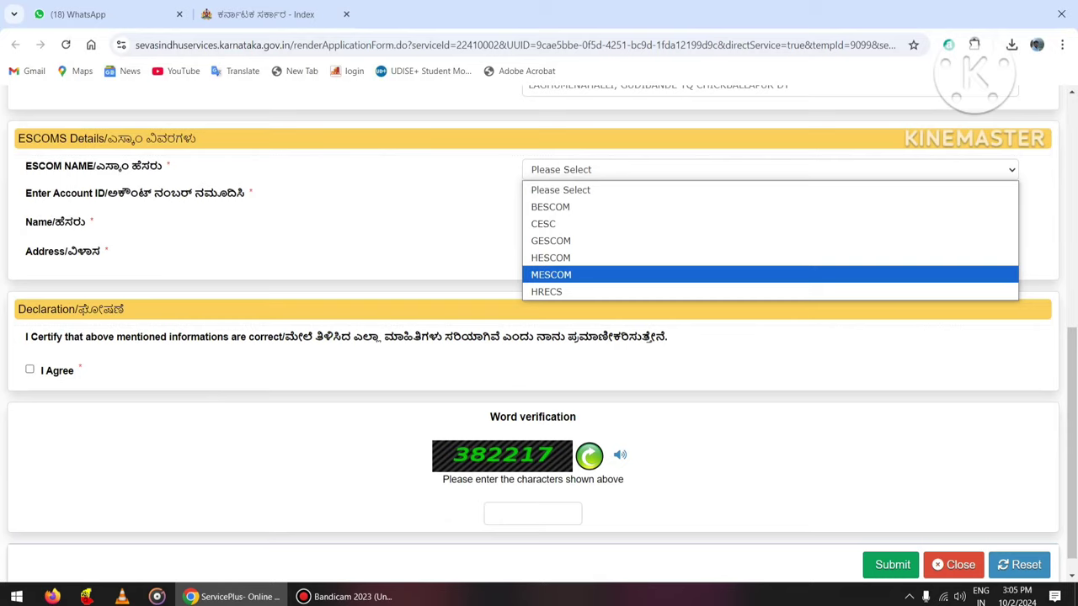
key(Up)
key(Up)
key(Up)
key(Up)
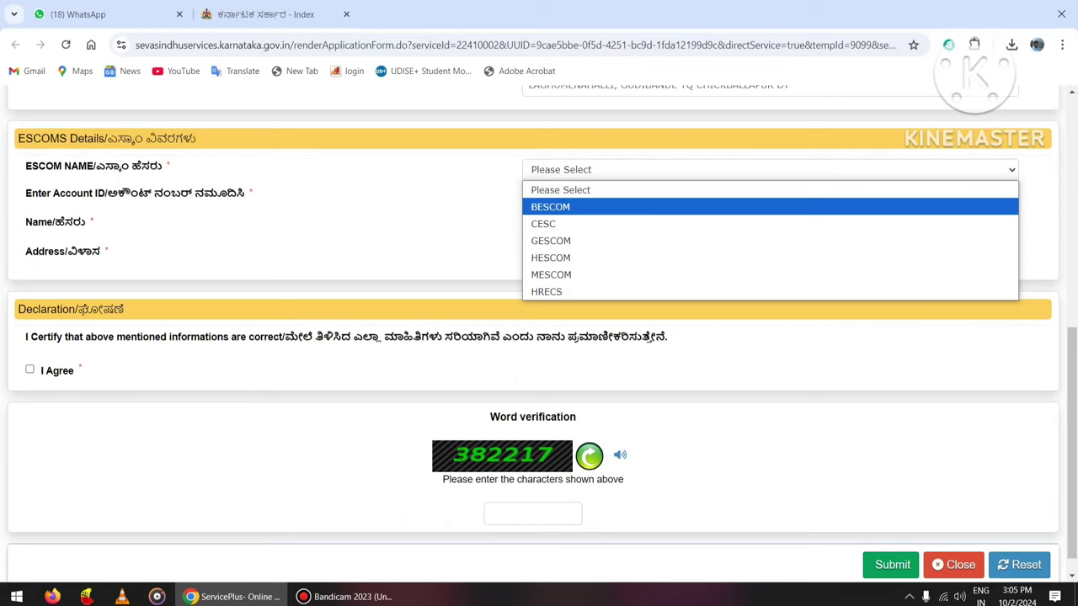
key(Return)
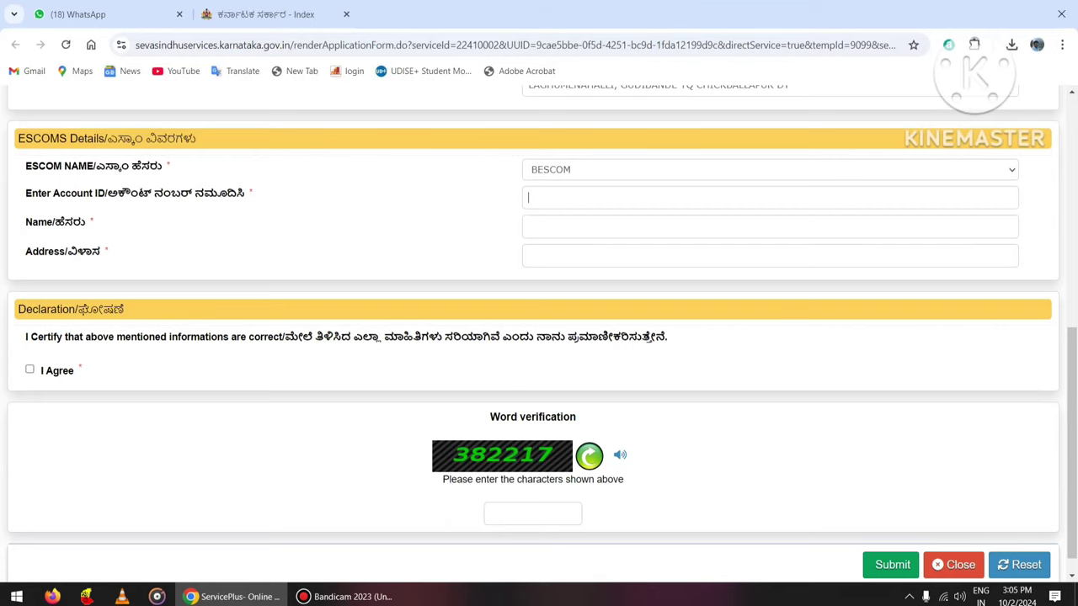
Enter the school's BESCOM account ID so the consumer name and address fill in.
text(25)
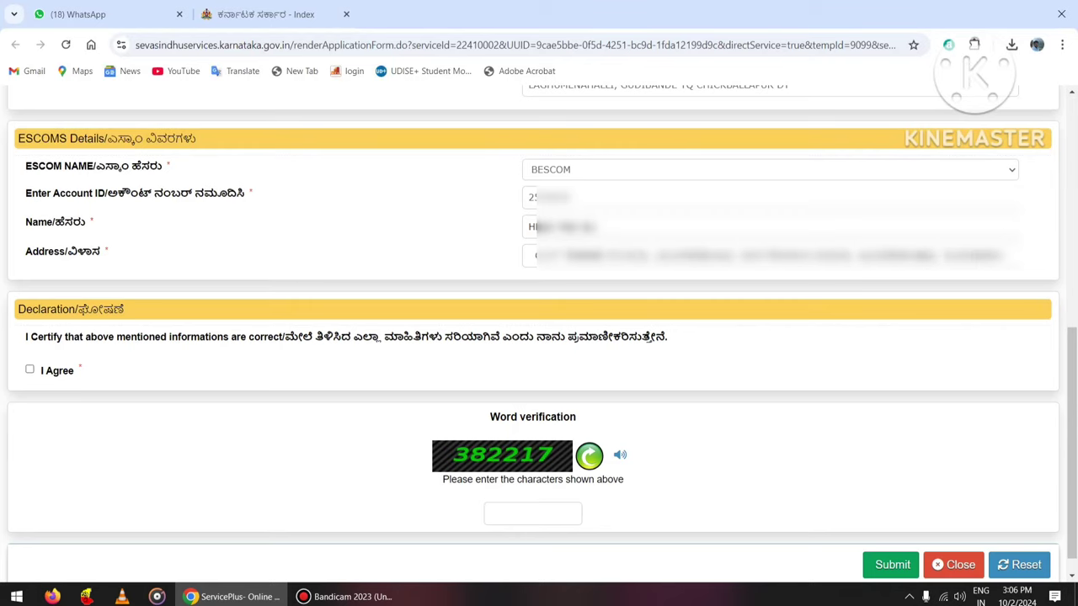
scroll(539, 336, down, 1)
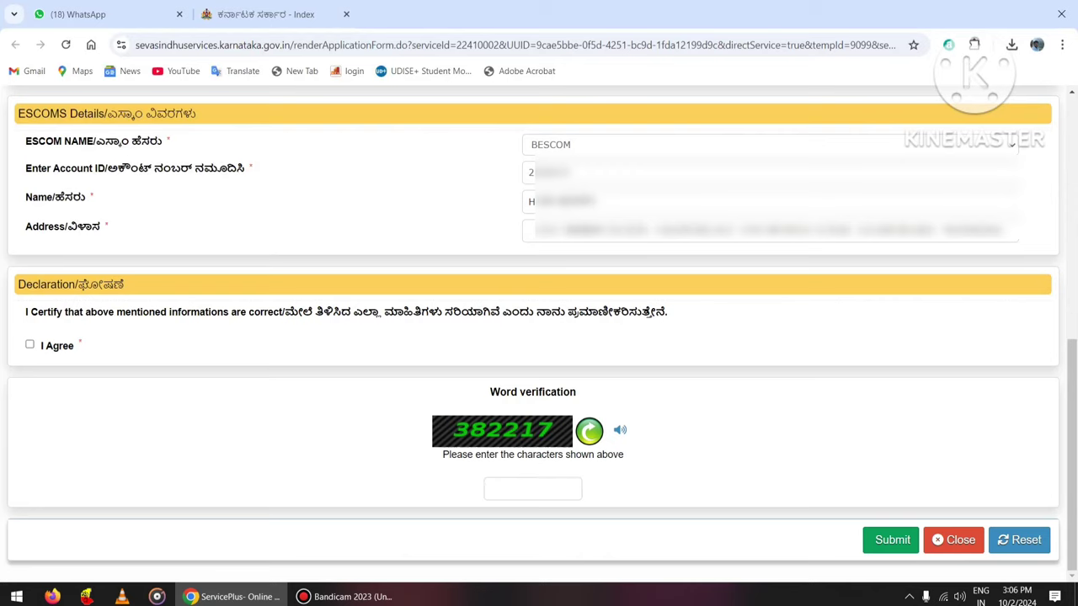
Tick I Agree, enter the word verification captcha, and submit the form.
click(30, 344)
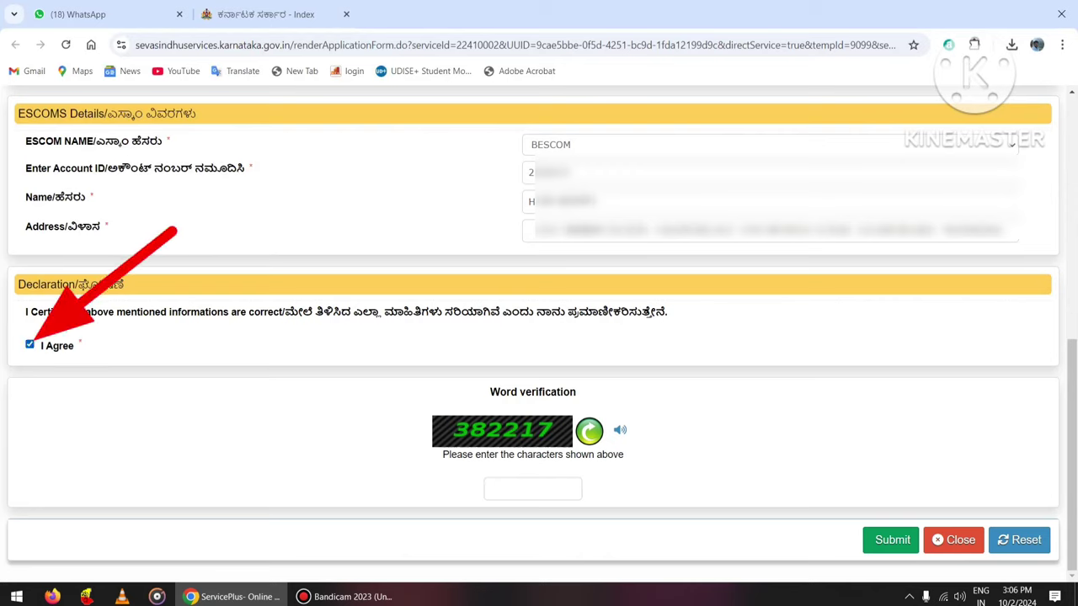
click(532, 488)
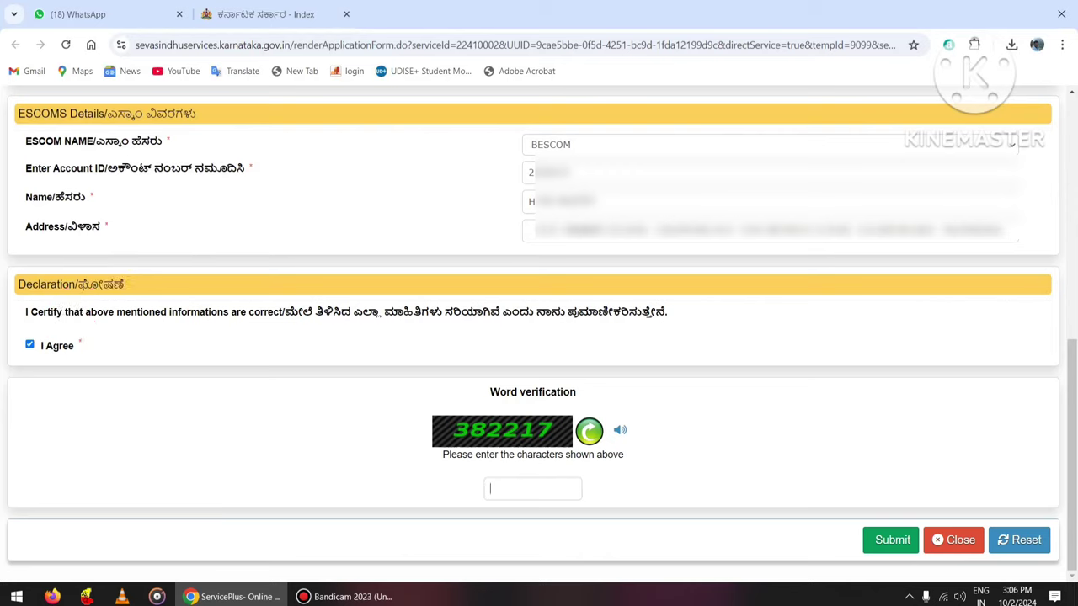
key(Tab)
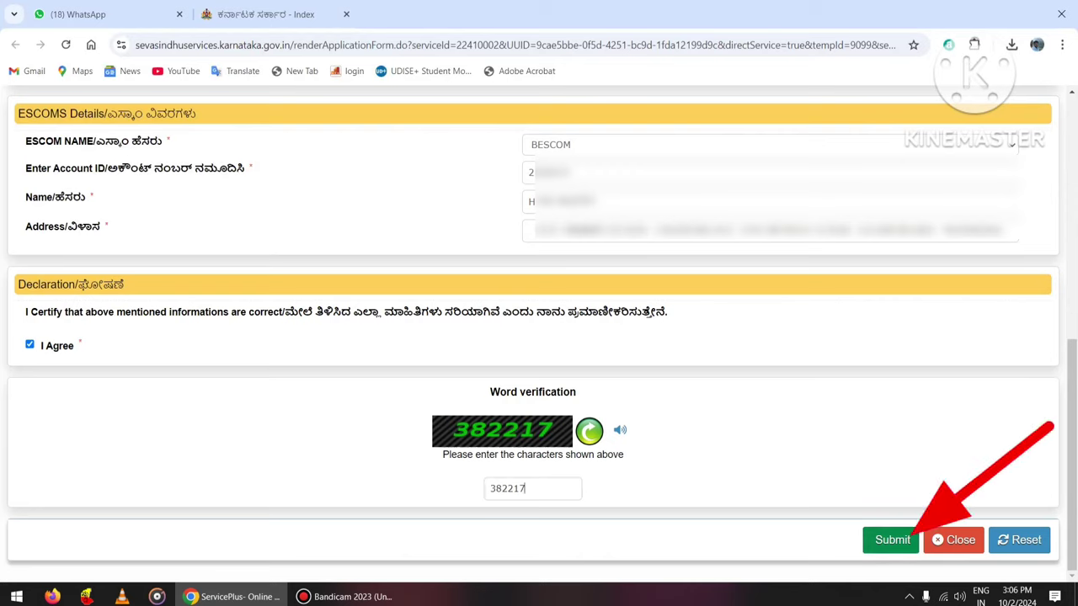
key(Return)
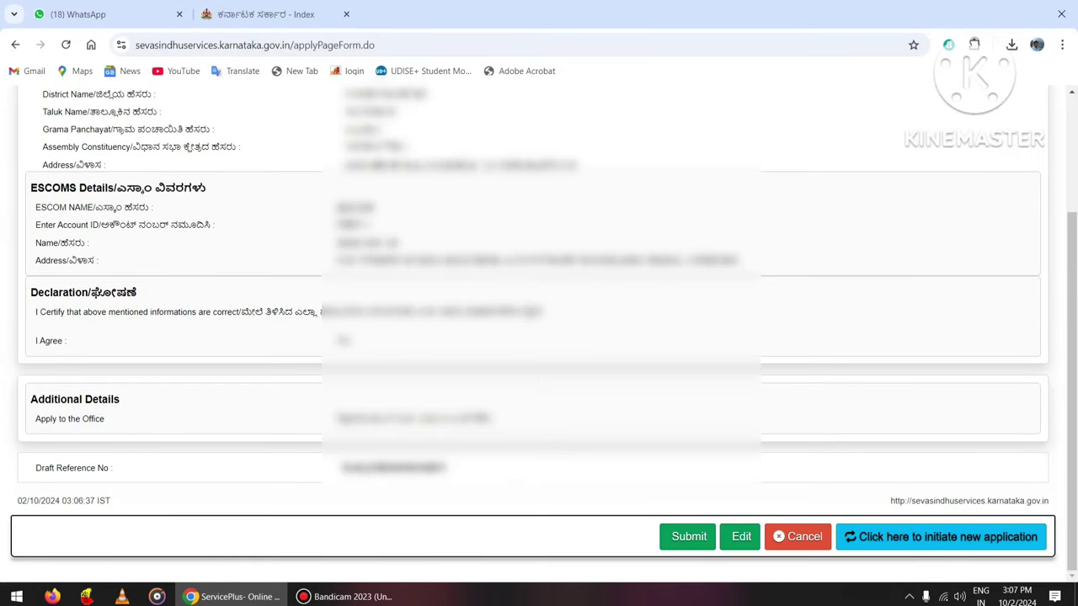
Review the draft application summary and give the final submission.
scroll(539, 333, up, 10)
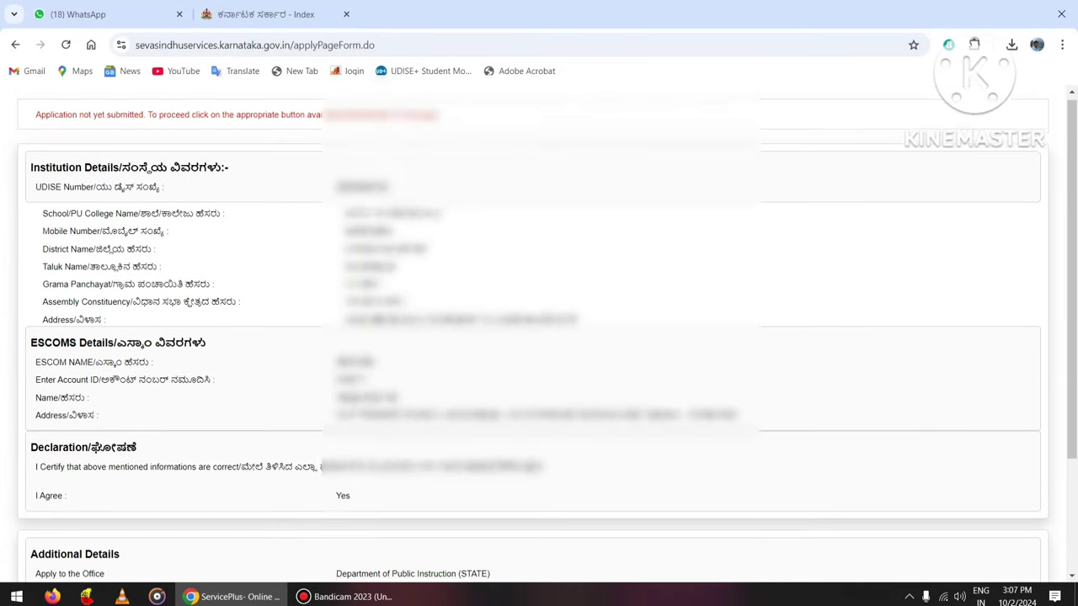
scroll(539, 332, down, 10)
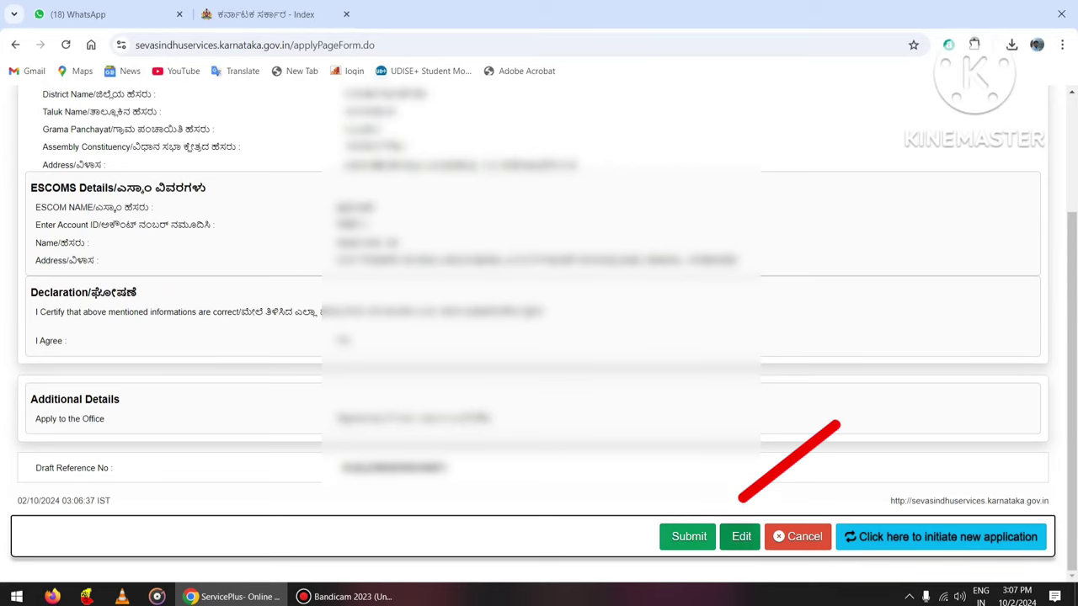
click(688, 536)
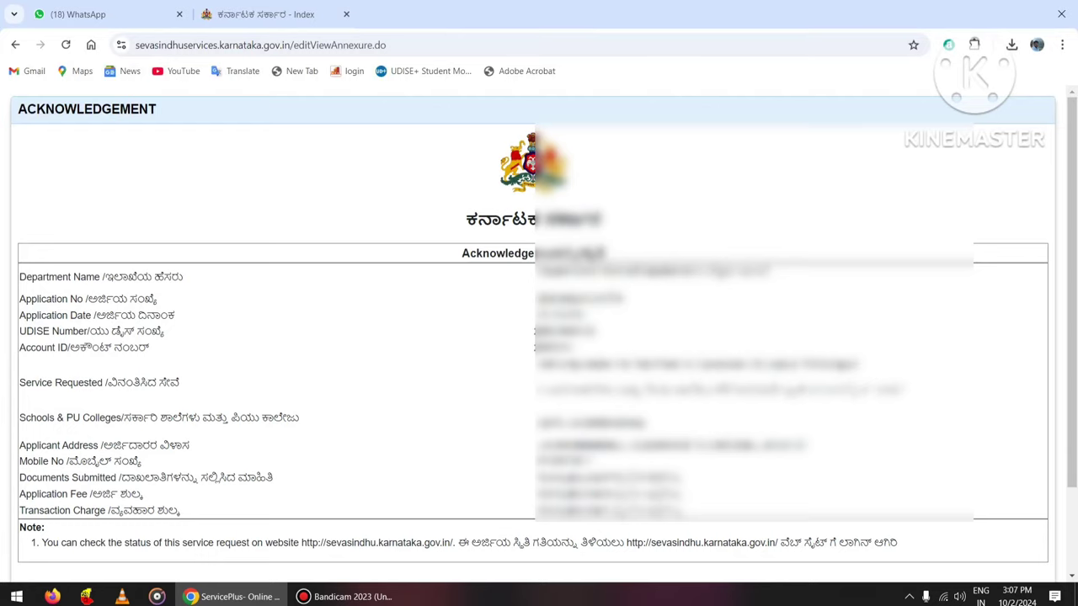
Export the Acknowledgement page showing the application number, date and fees to PDF.
drag(461, 252, 603, 253)
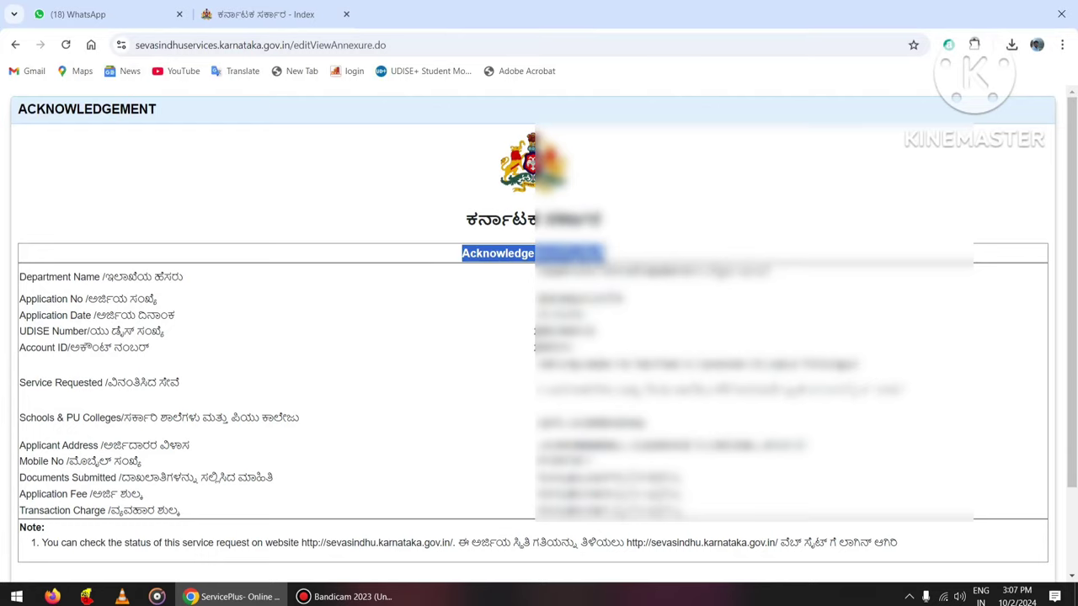
scroll(539, 324, down, 2)
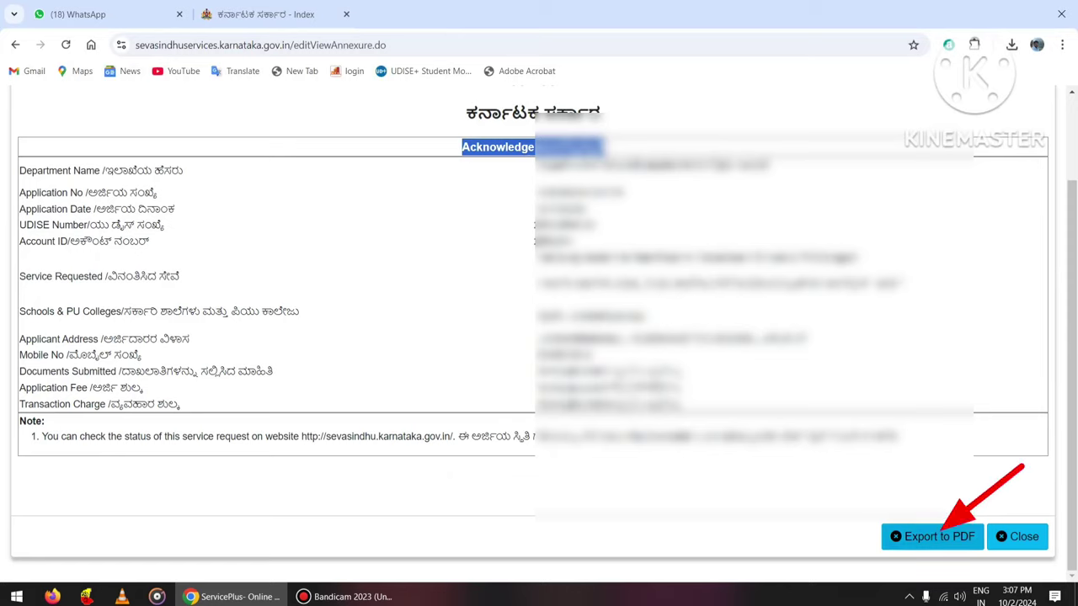
click(934, 536)
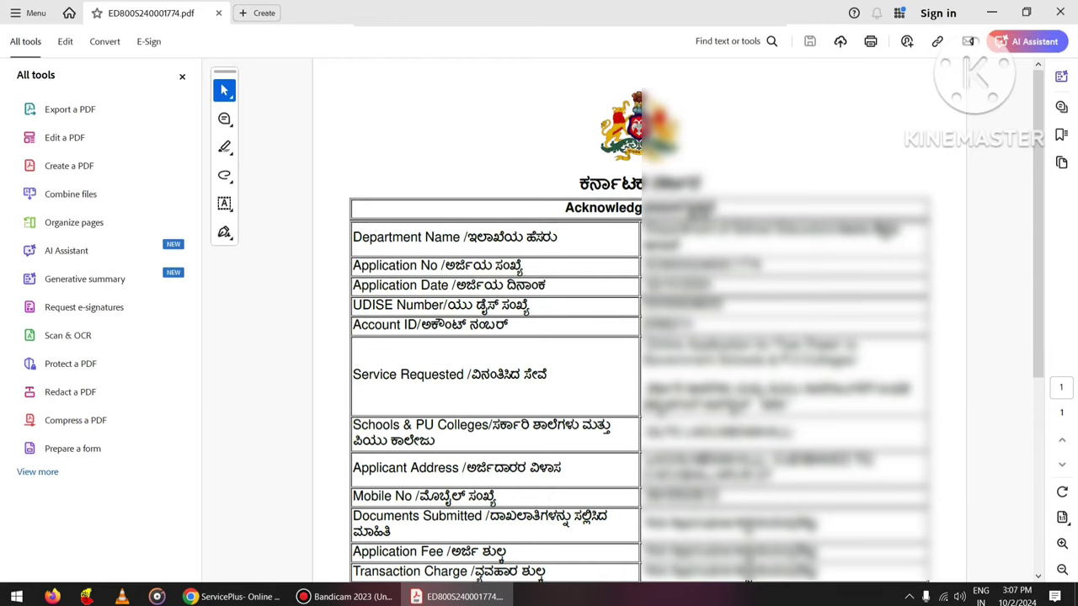
Read through the acknowledgement PDF and close the All tools side panel for a wider page view.
scroll(640, 320, down, 5)
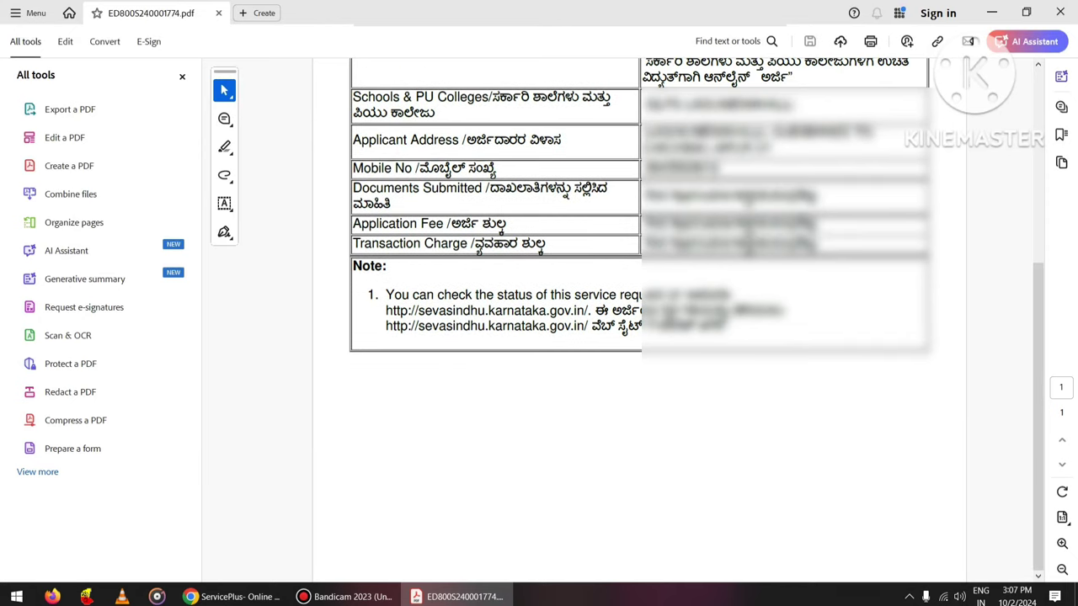
scroll(639, 319, up, 5)
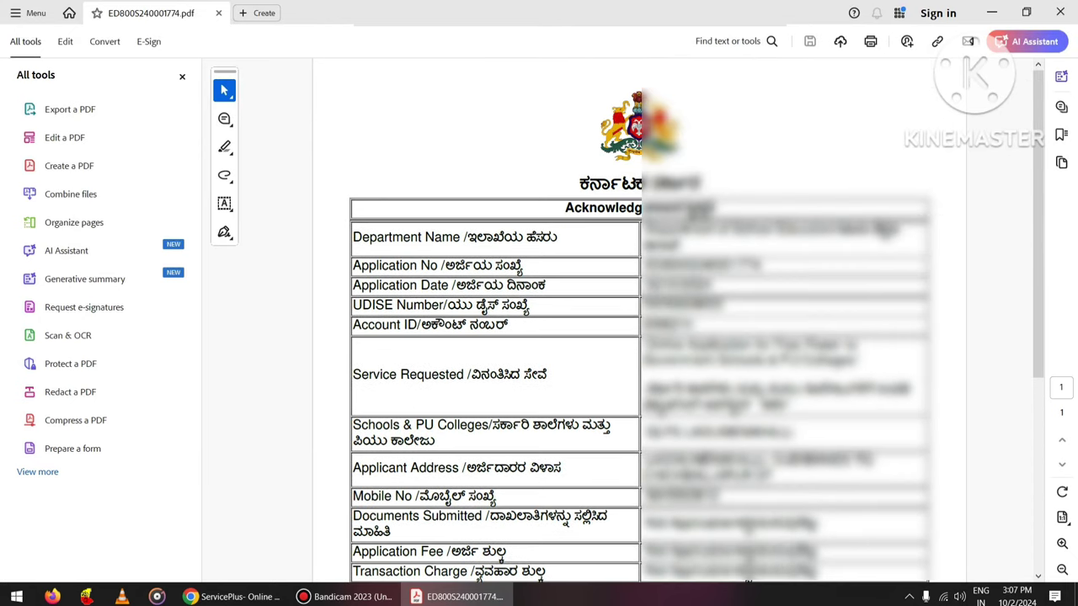
scroll(640, 320, down, 1)
scroll(640, 320, up, 1)
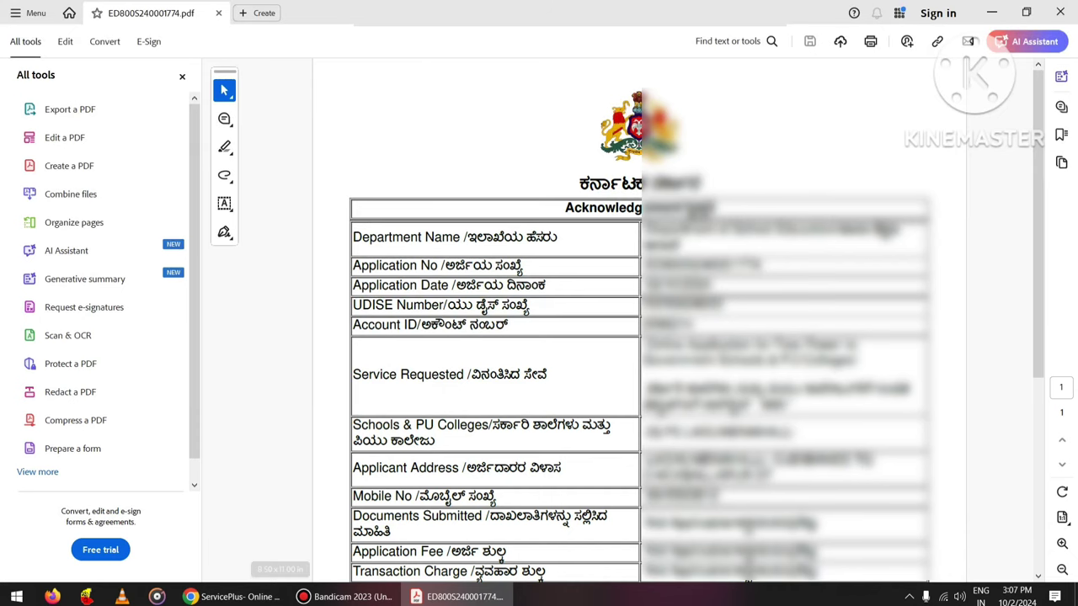
scroll(640, 320, down, 4)
scroll(640, 319, up, 4)
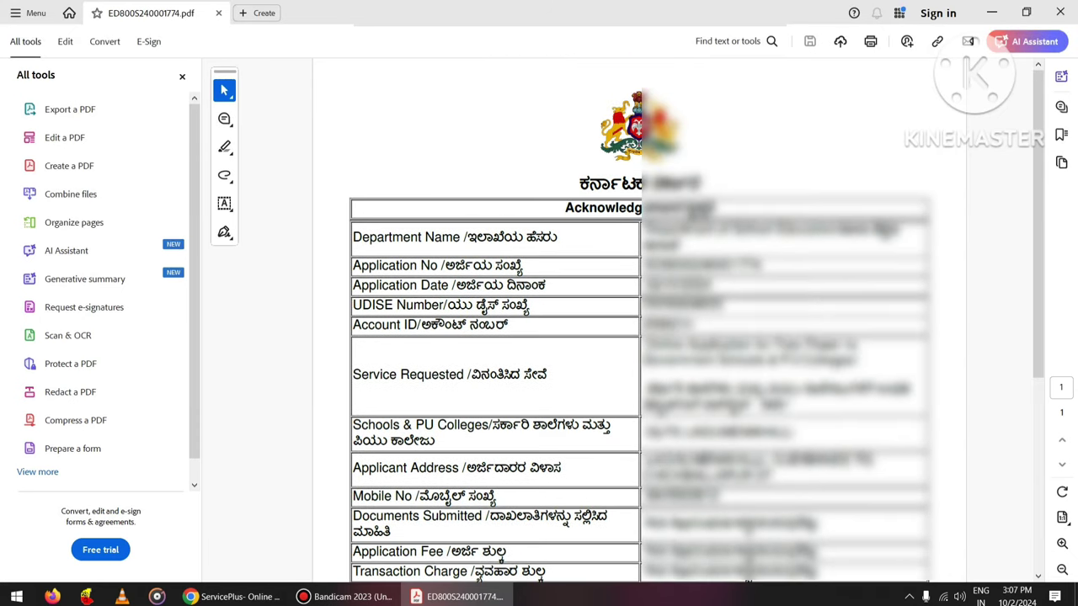
click(182, 76)
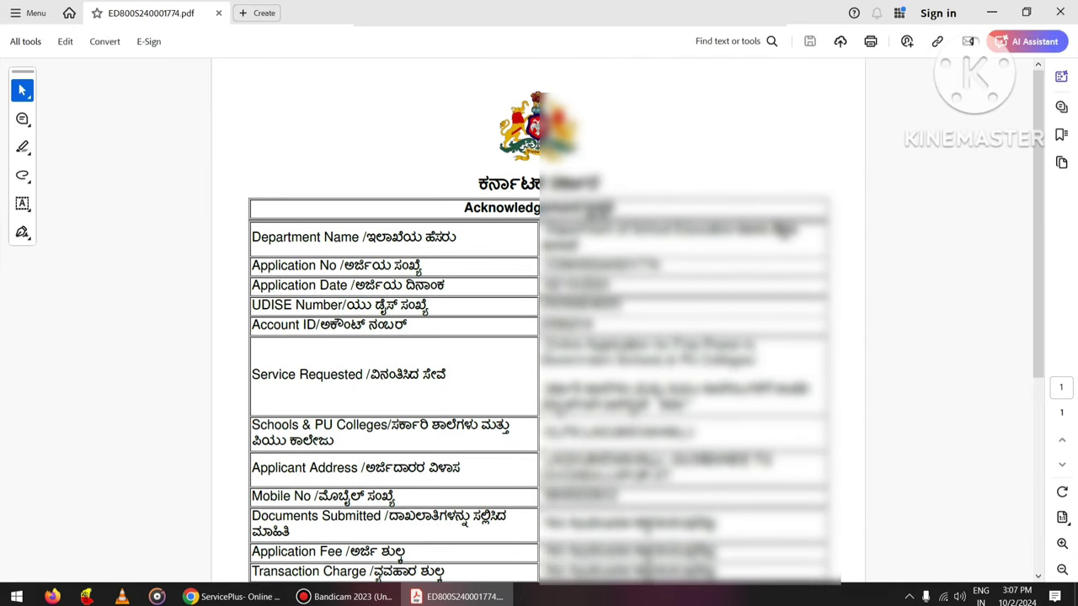
scroll(539, 320, down, 6)
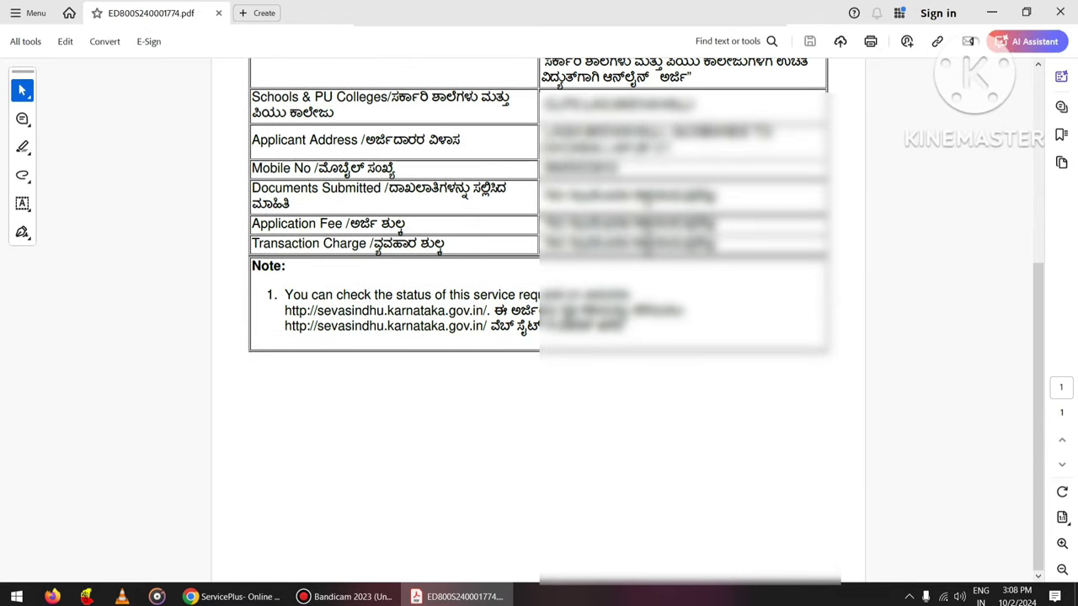
scroll(539, 320, up, 1)
scroll(538, 319, up, 2)
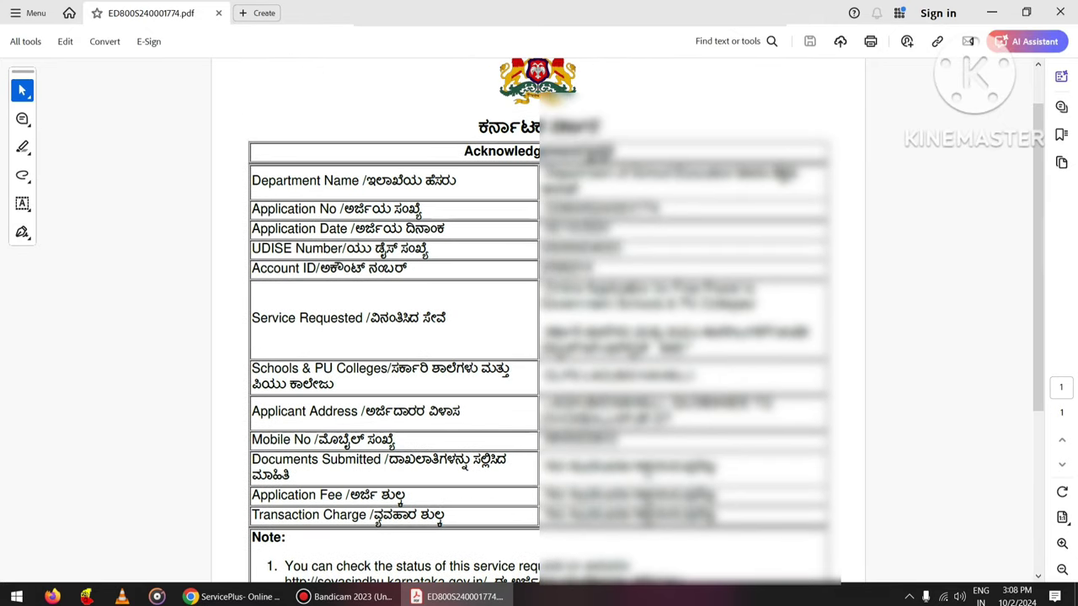